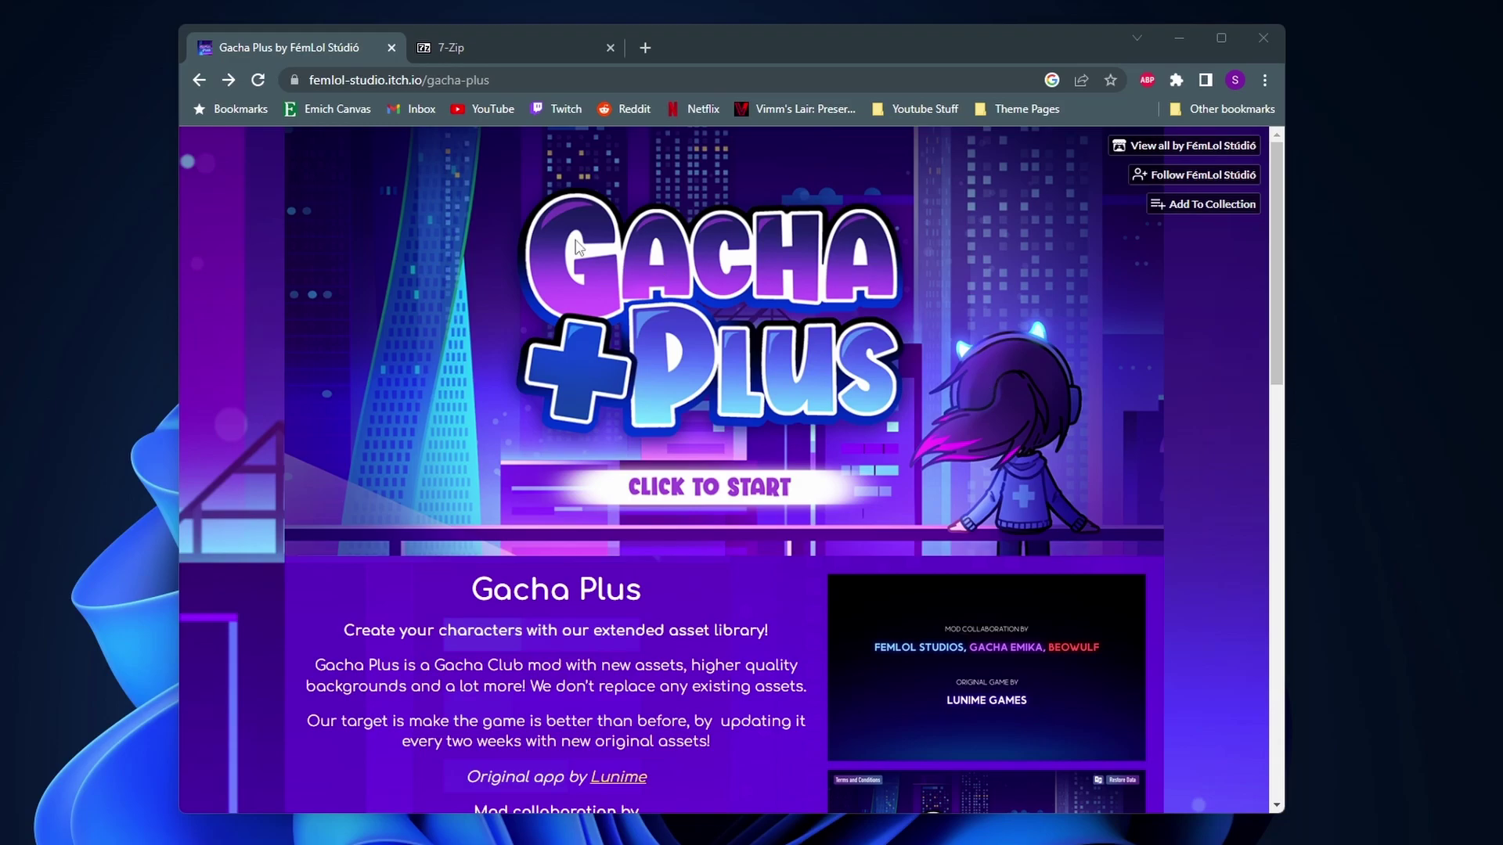
left_click(499, 49)
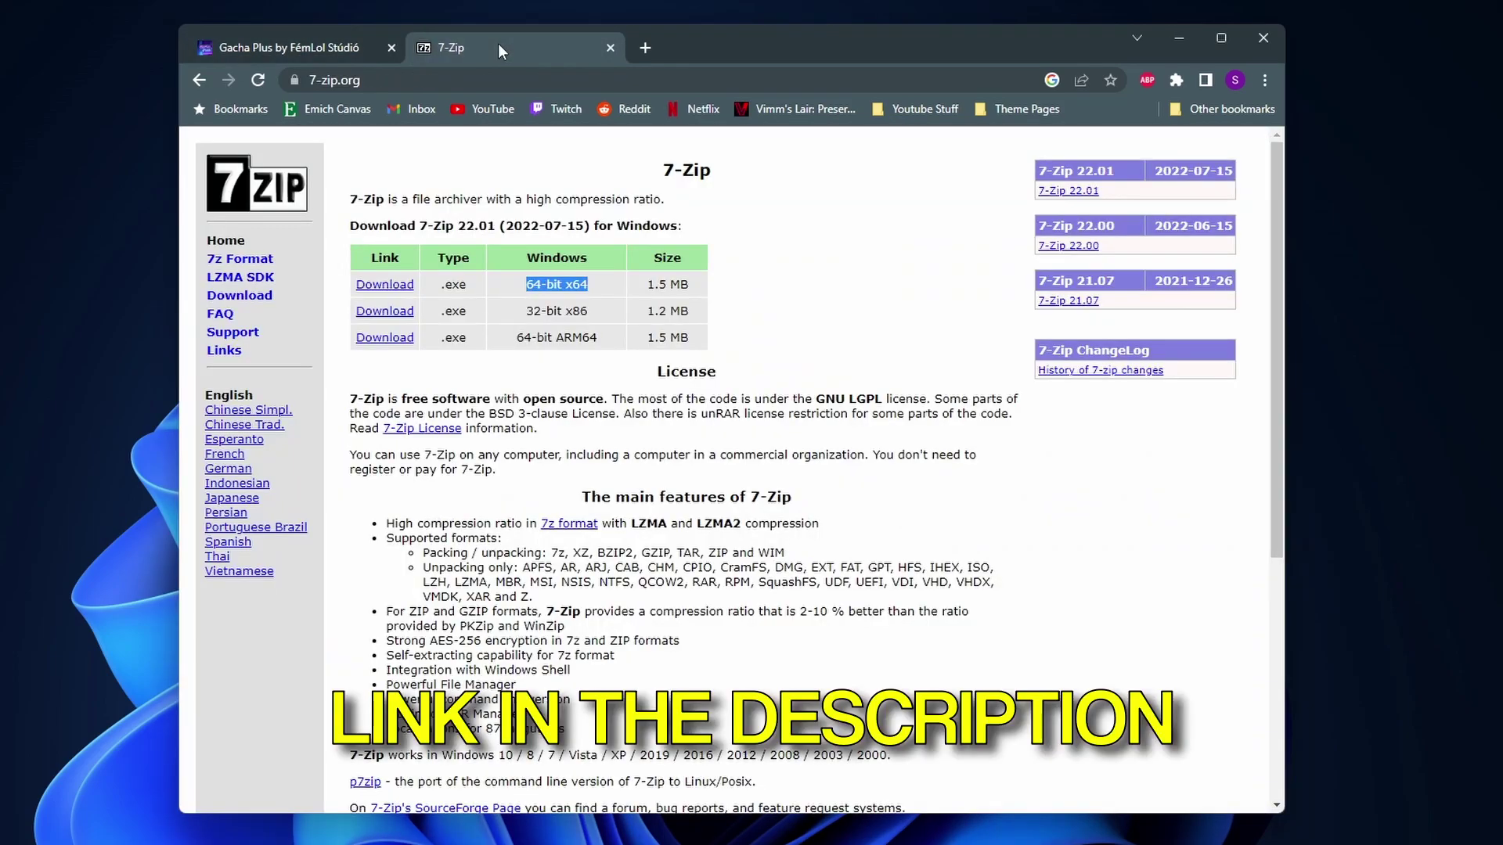
left_click(796, 318)
left_click_drag(350, 399, 618, 393)
left_click(861, 307)
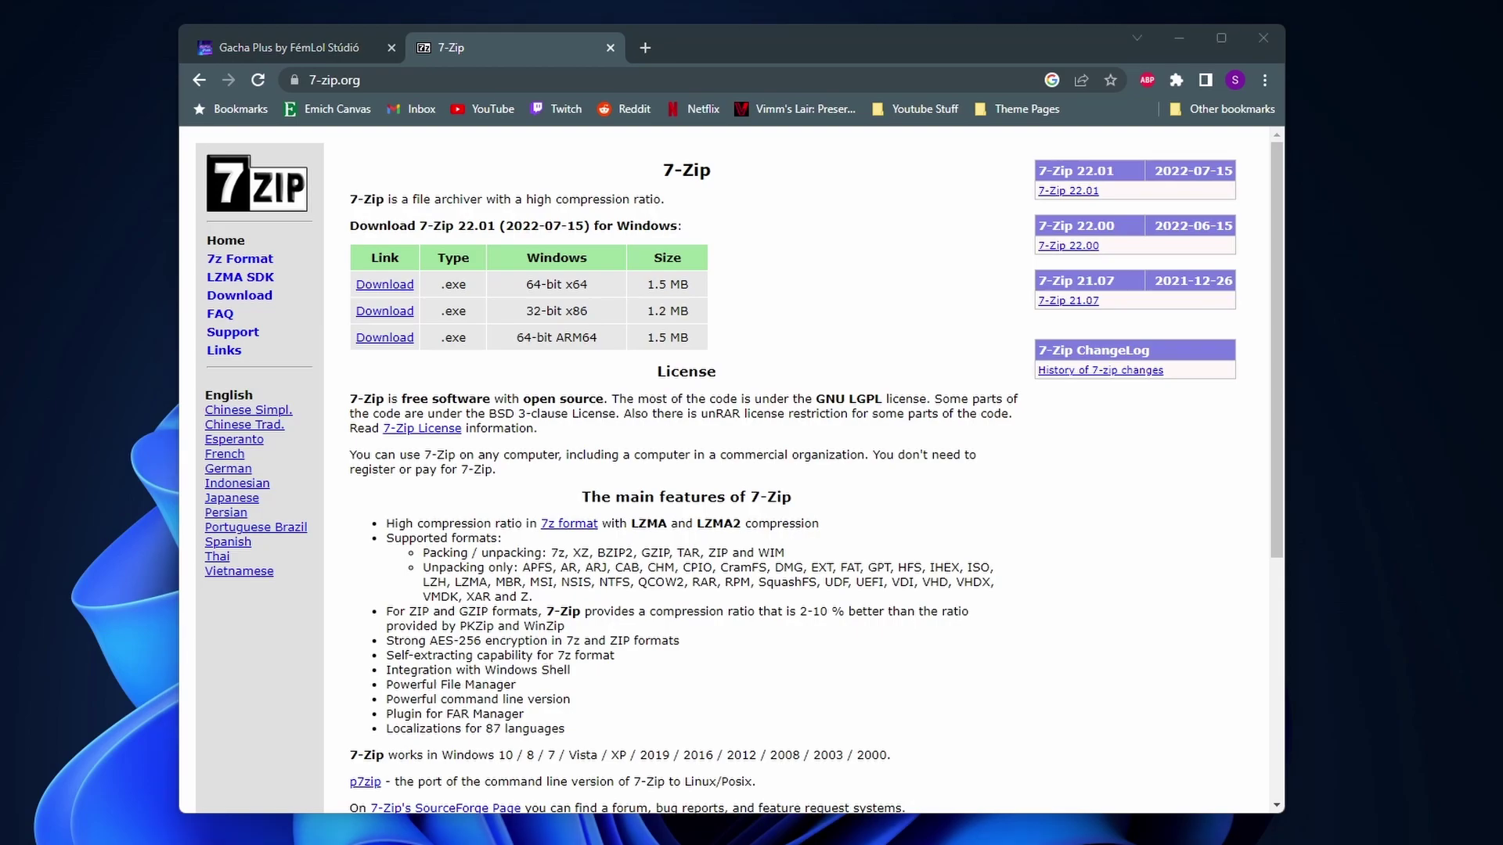
key("super+s")
type("speci")
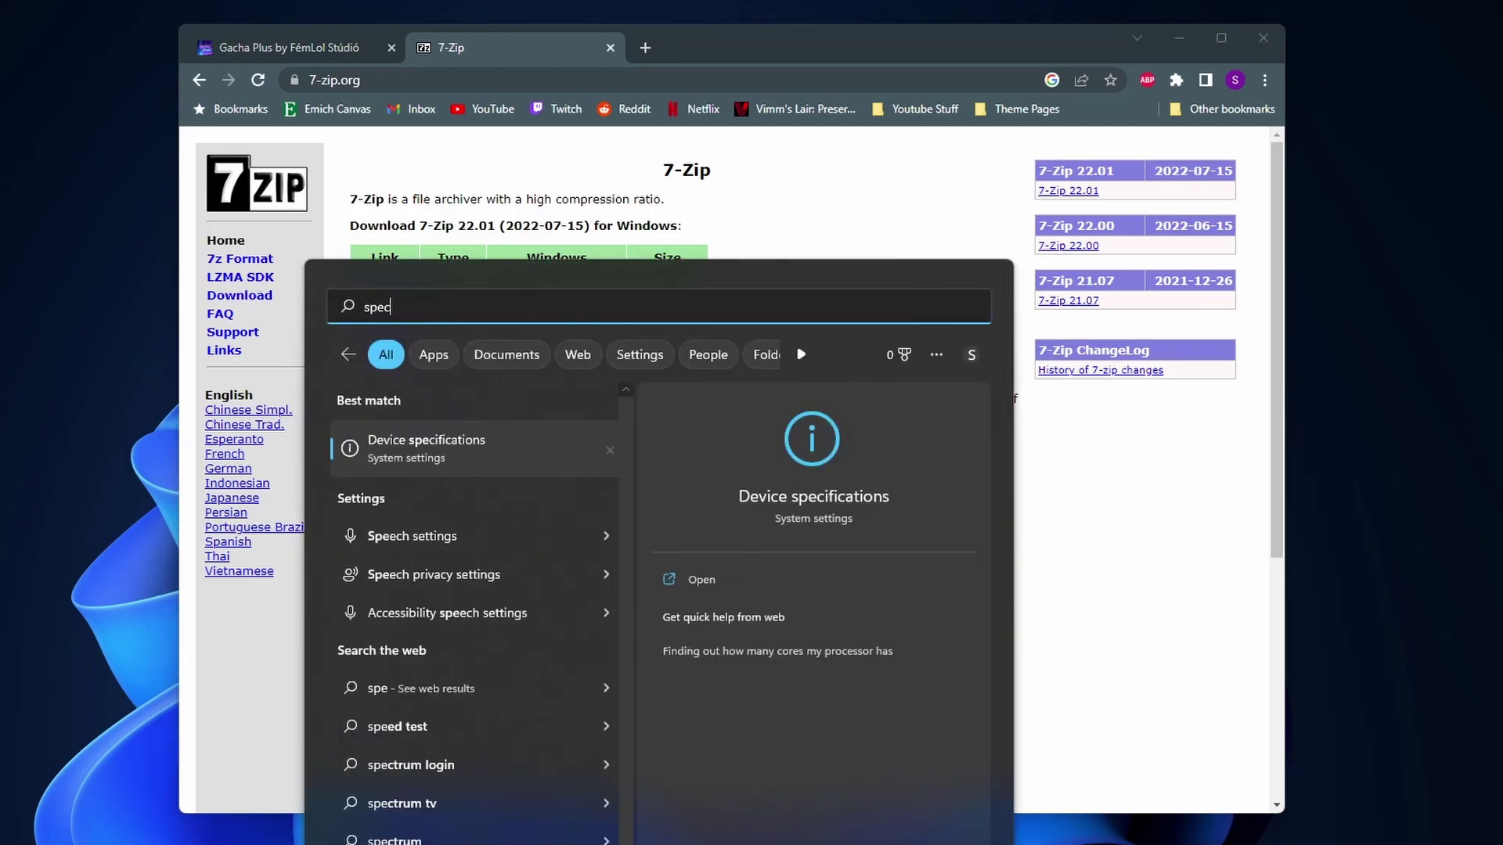
left_click(459, 462)
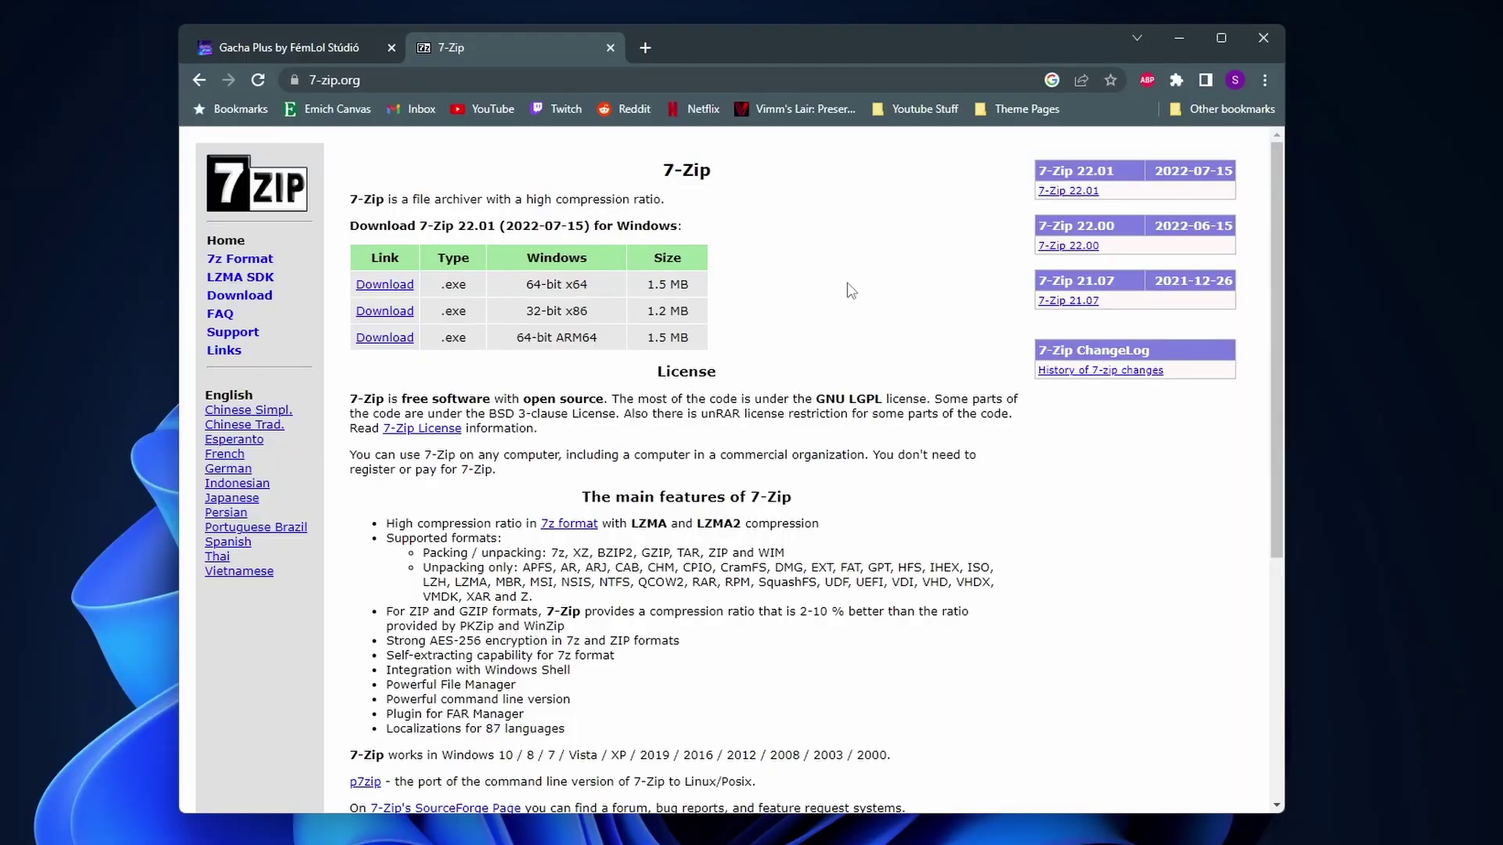
Download and install 7-Zip 22.01 (x64) to C:\Program Files\7-Zip\, then return to the Gacha Plus tab.
left_click(390, 288)
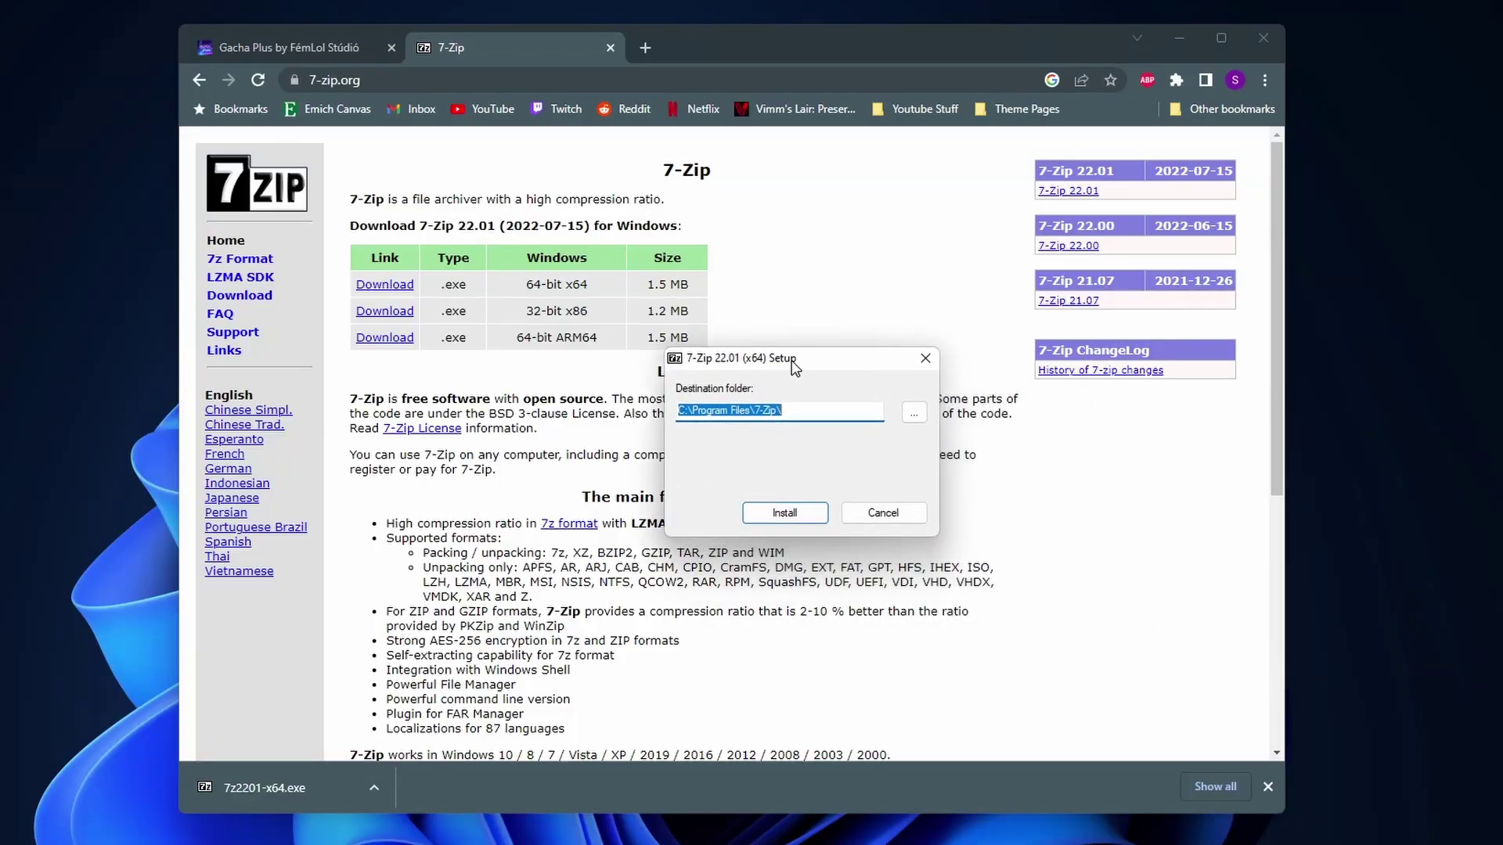
left_click(784, 512)
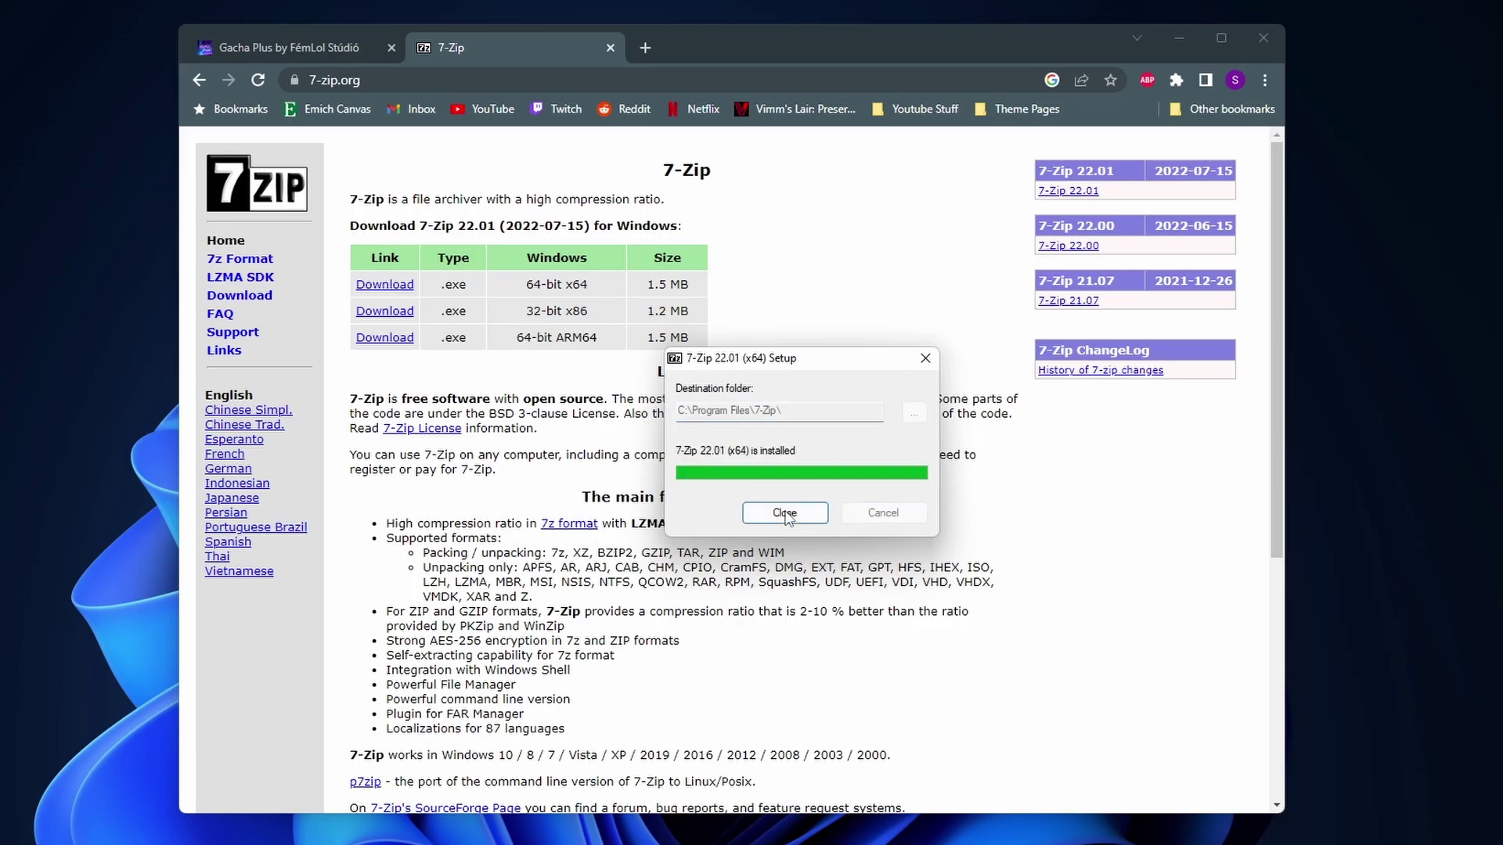
left_click(785, 514)
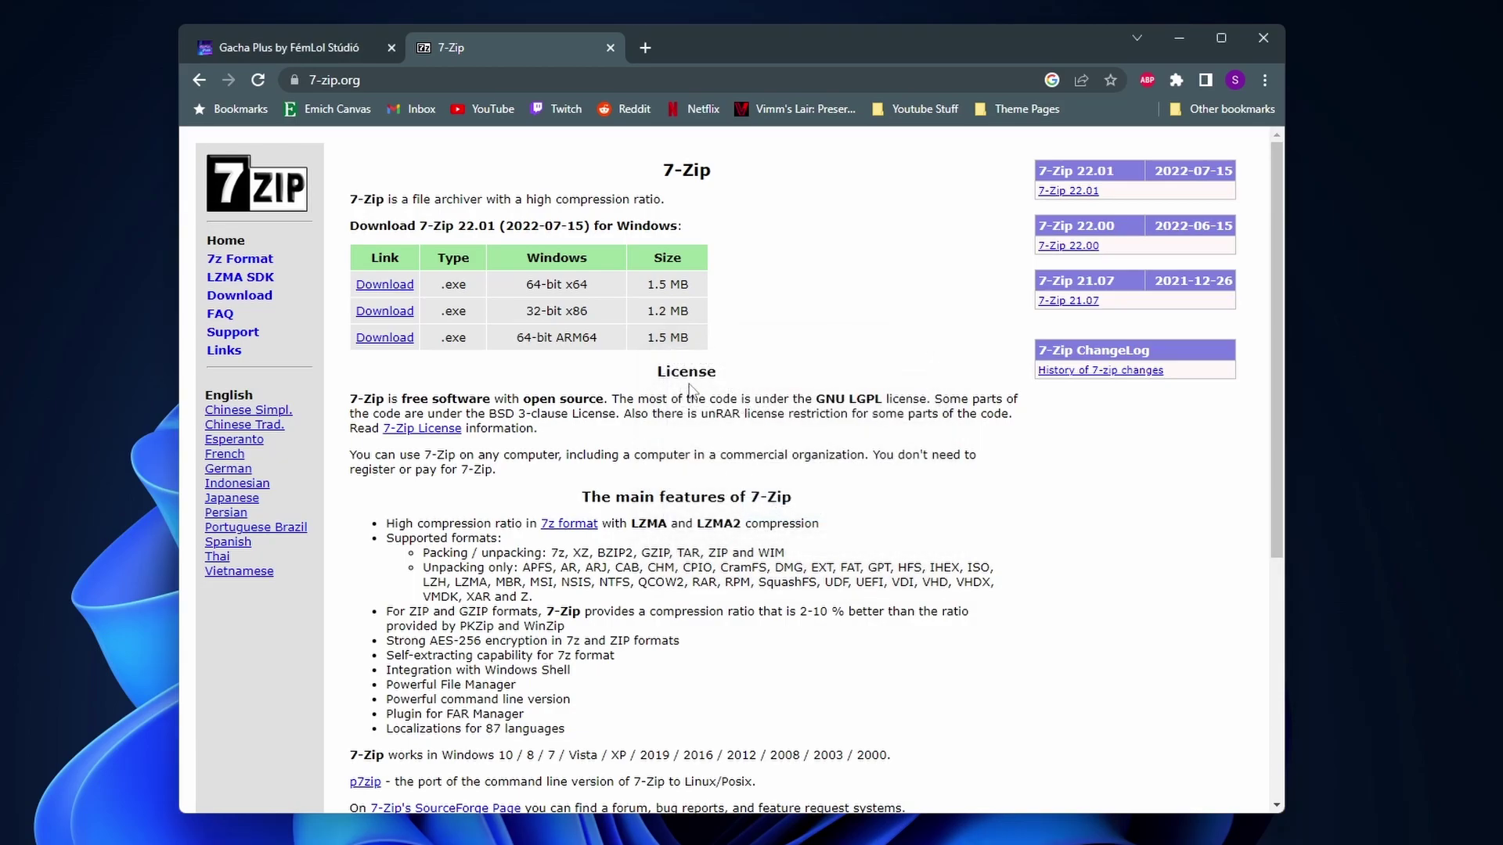
left_click(314, 47)
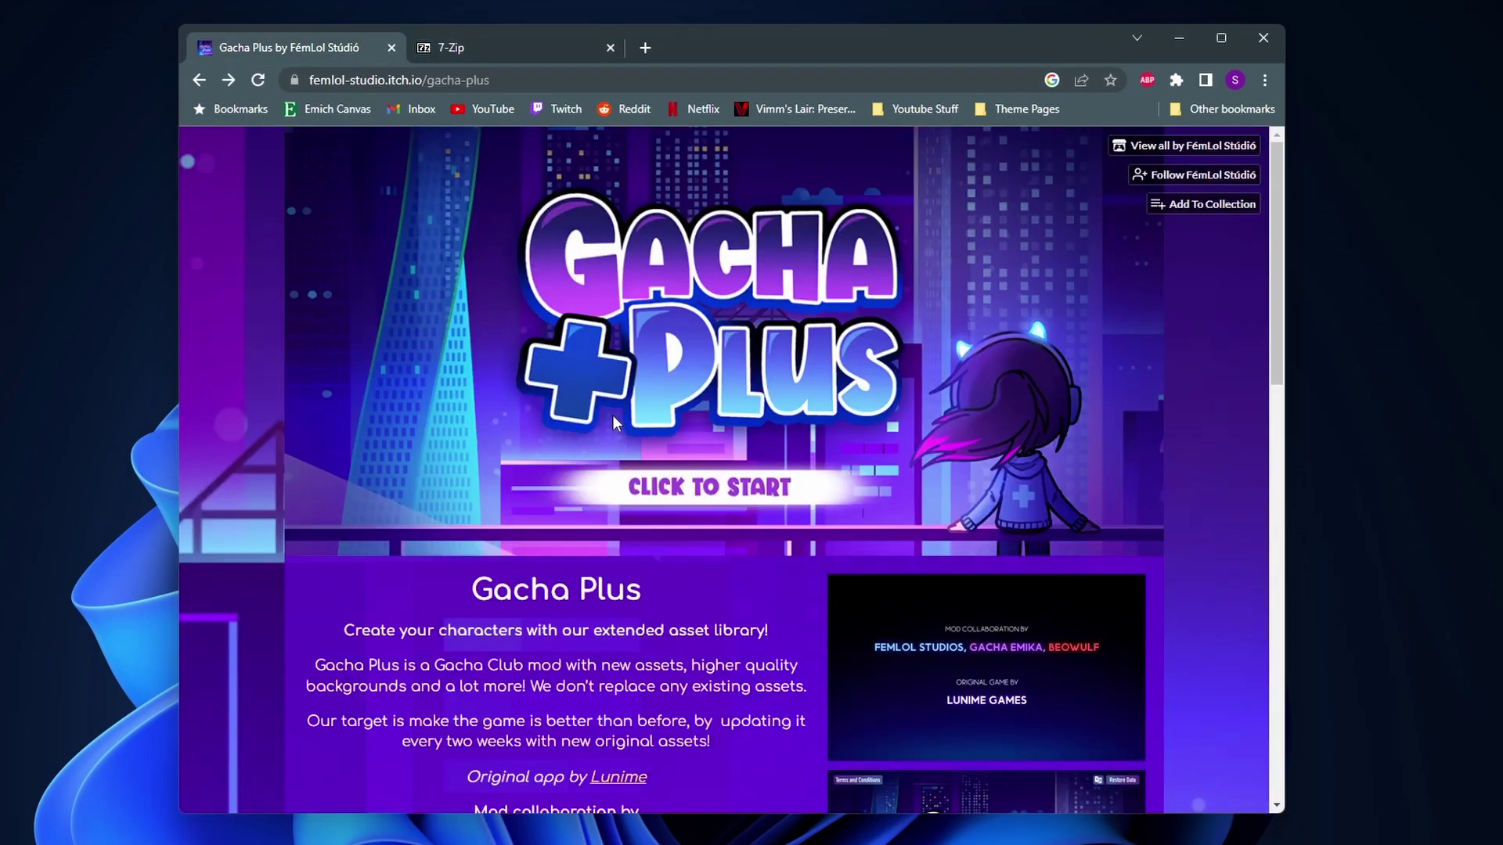
Open the free Gacha Plus download page via Download Now, declining to pay.
left_click_drag(492, 79, 299, 78)
left_click(468, 277)
scroll(448, 302, "down", 8)
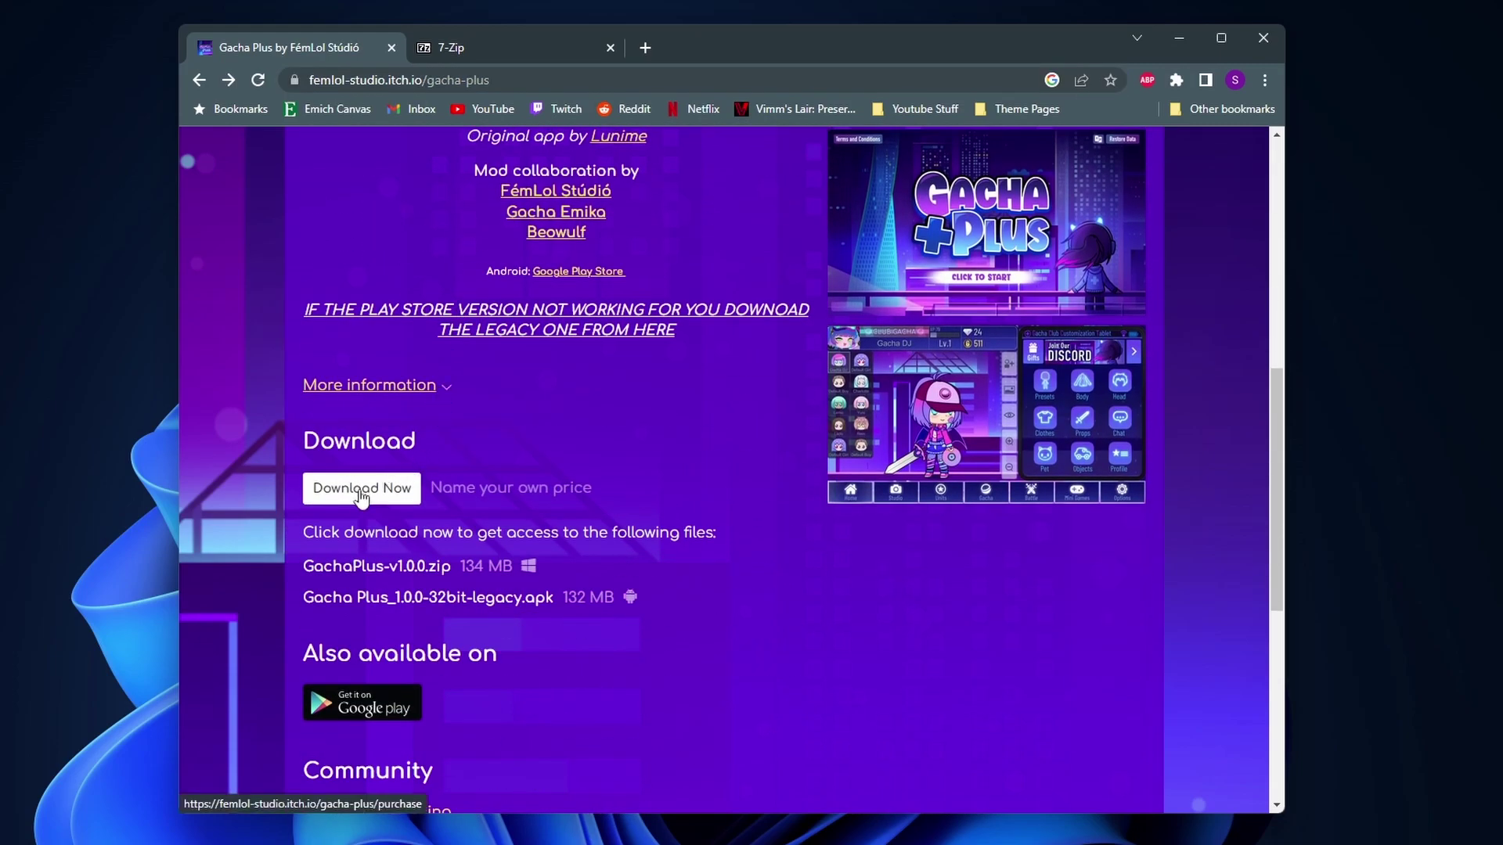
left_click(360, 490)
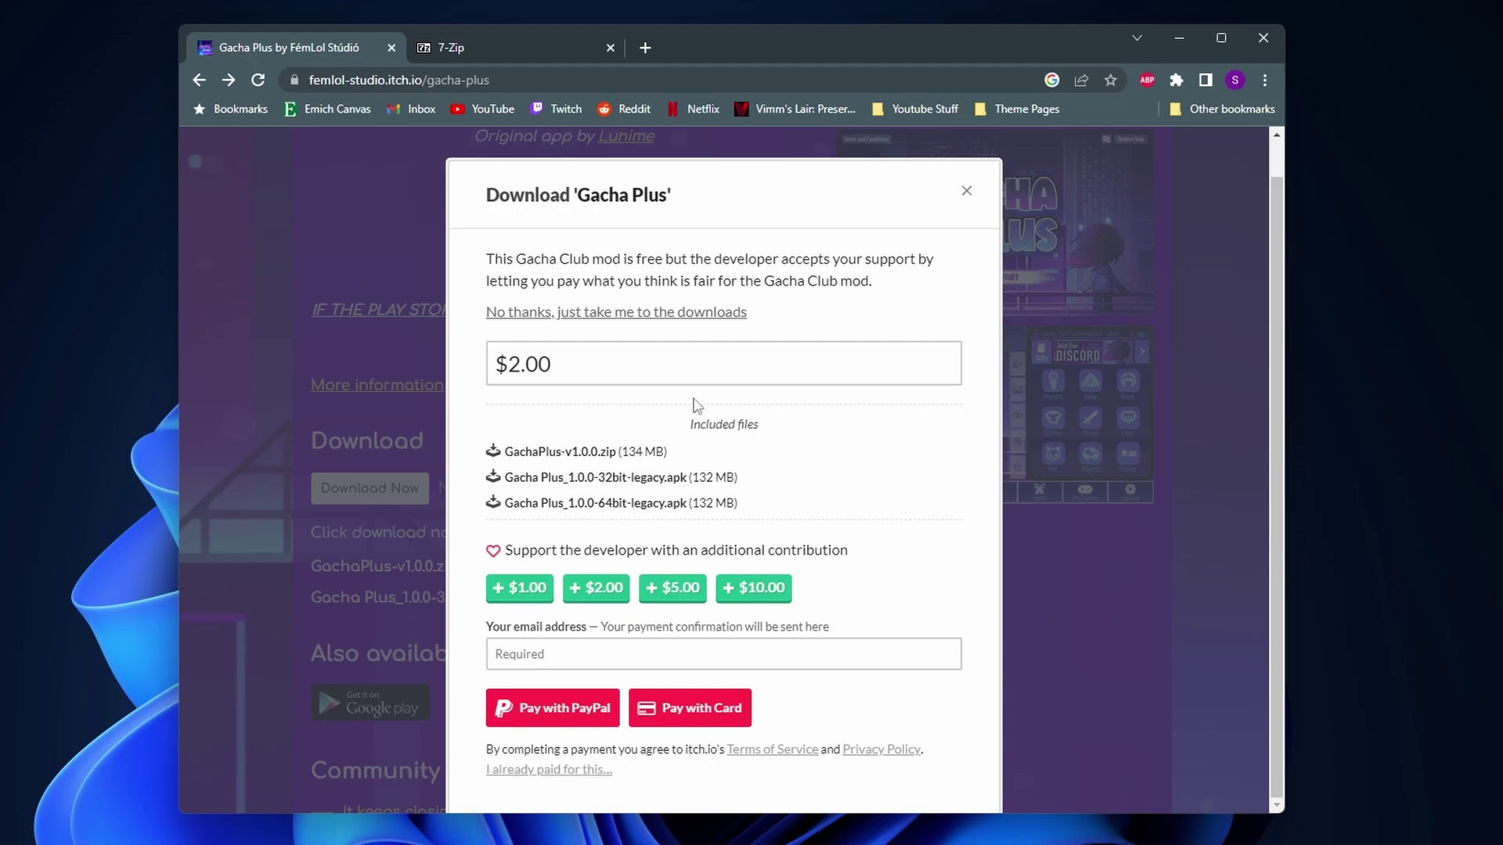
left_click(647, 316)
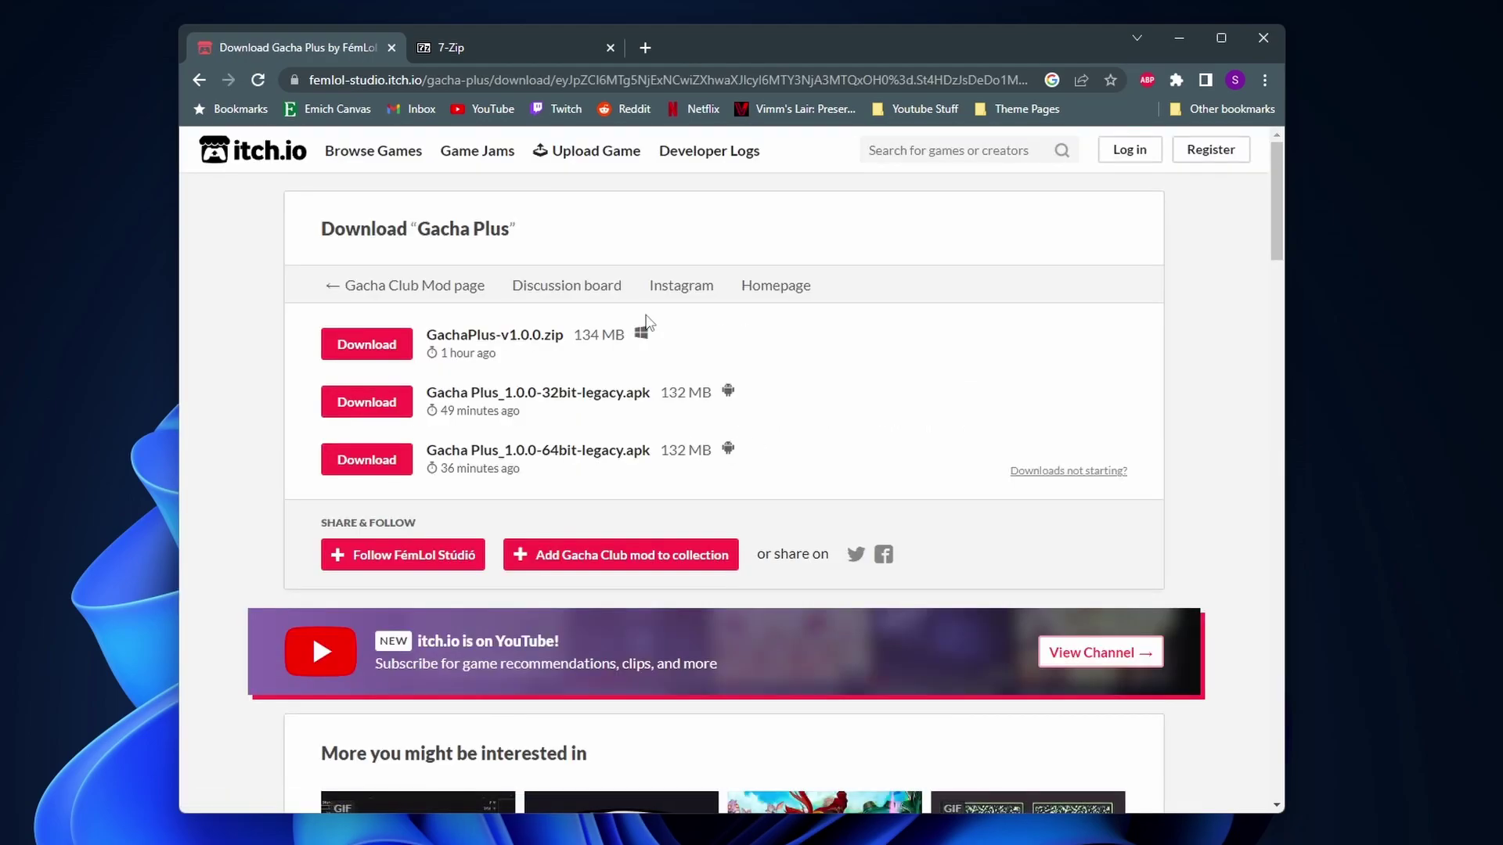
Download GachaPlus-v1.0.0.zip and move it from Downloads onto the desktop.
left_click(398, 346)
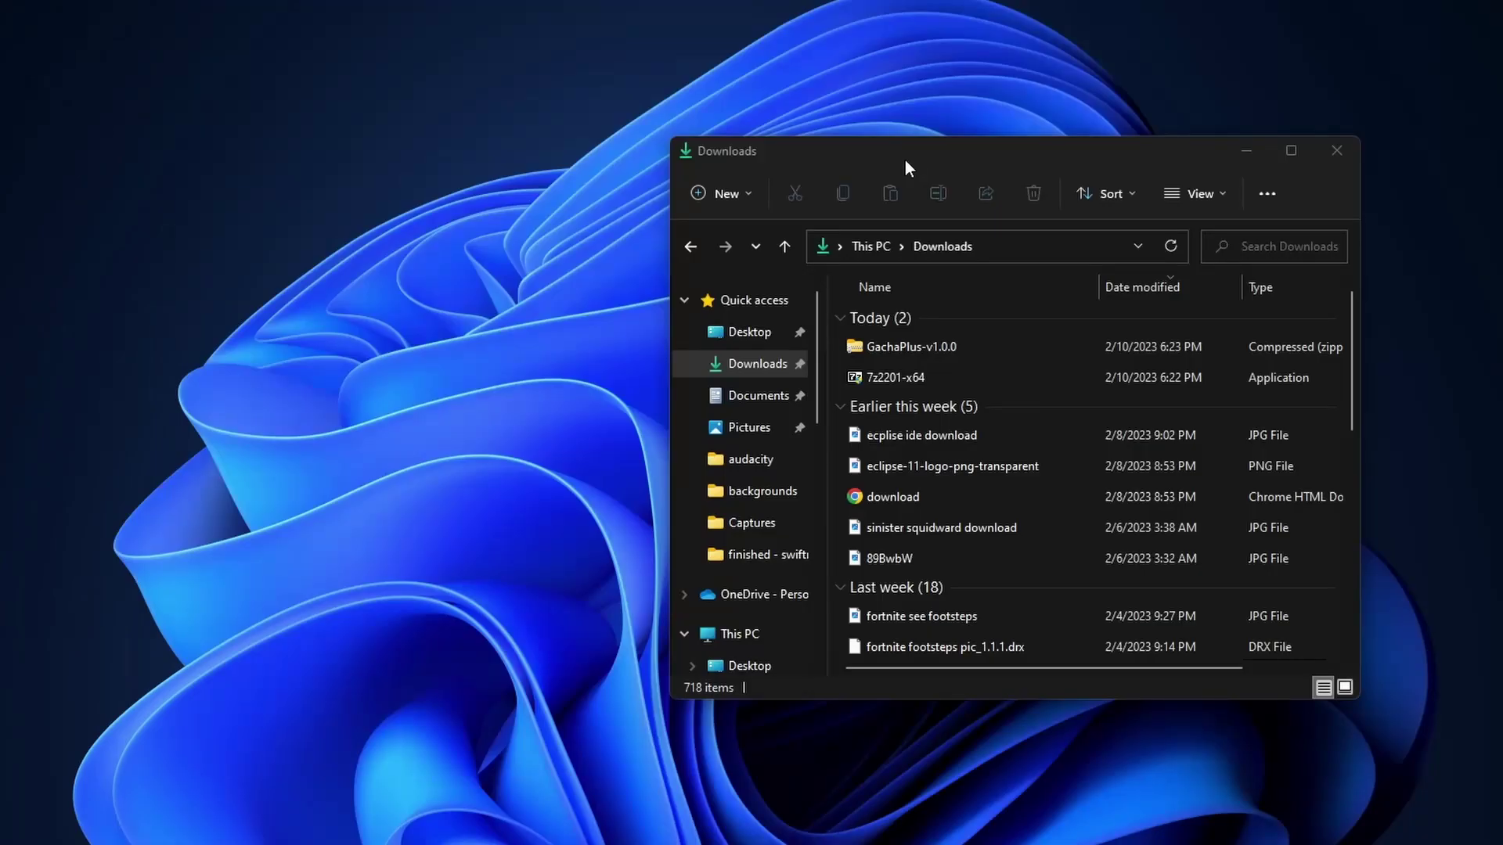
left_click(740, 366)
left_click_drag(935, 351, 700, 260)
left_click(1337, 151)
Extract GachaPlus-v1.0.0.zip onto the desktop with 7-Zip's Extract Here.
right_click(678, 232)
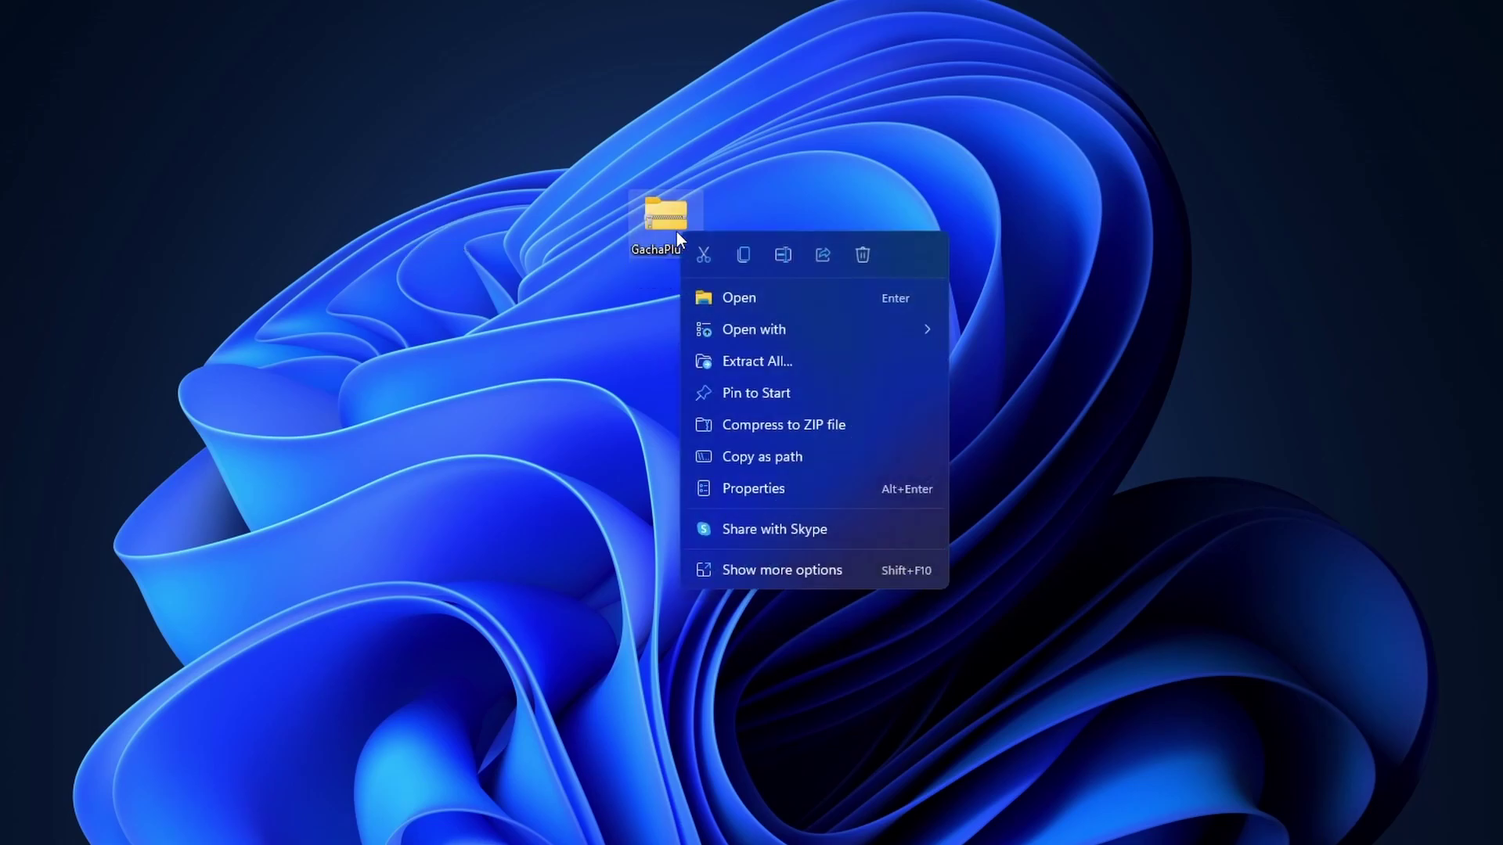
left_click(806, 570)
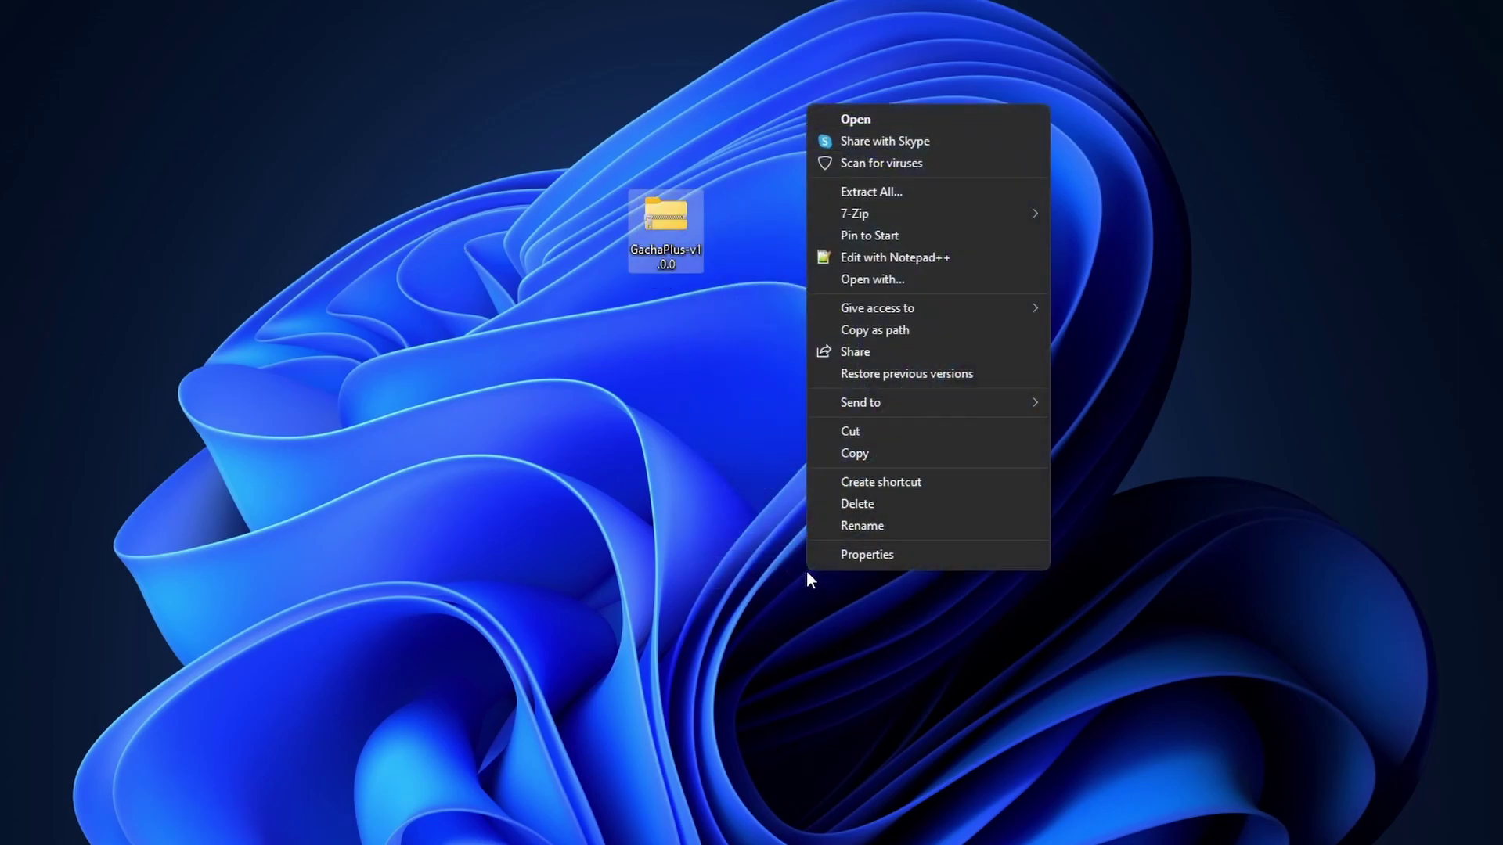
mouse_move(864, 221)
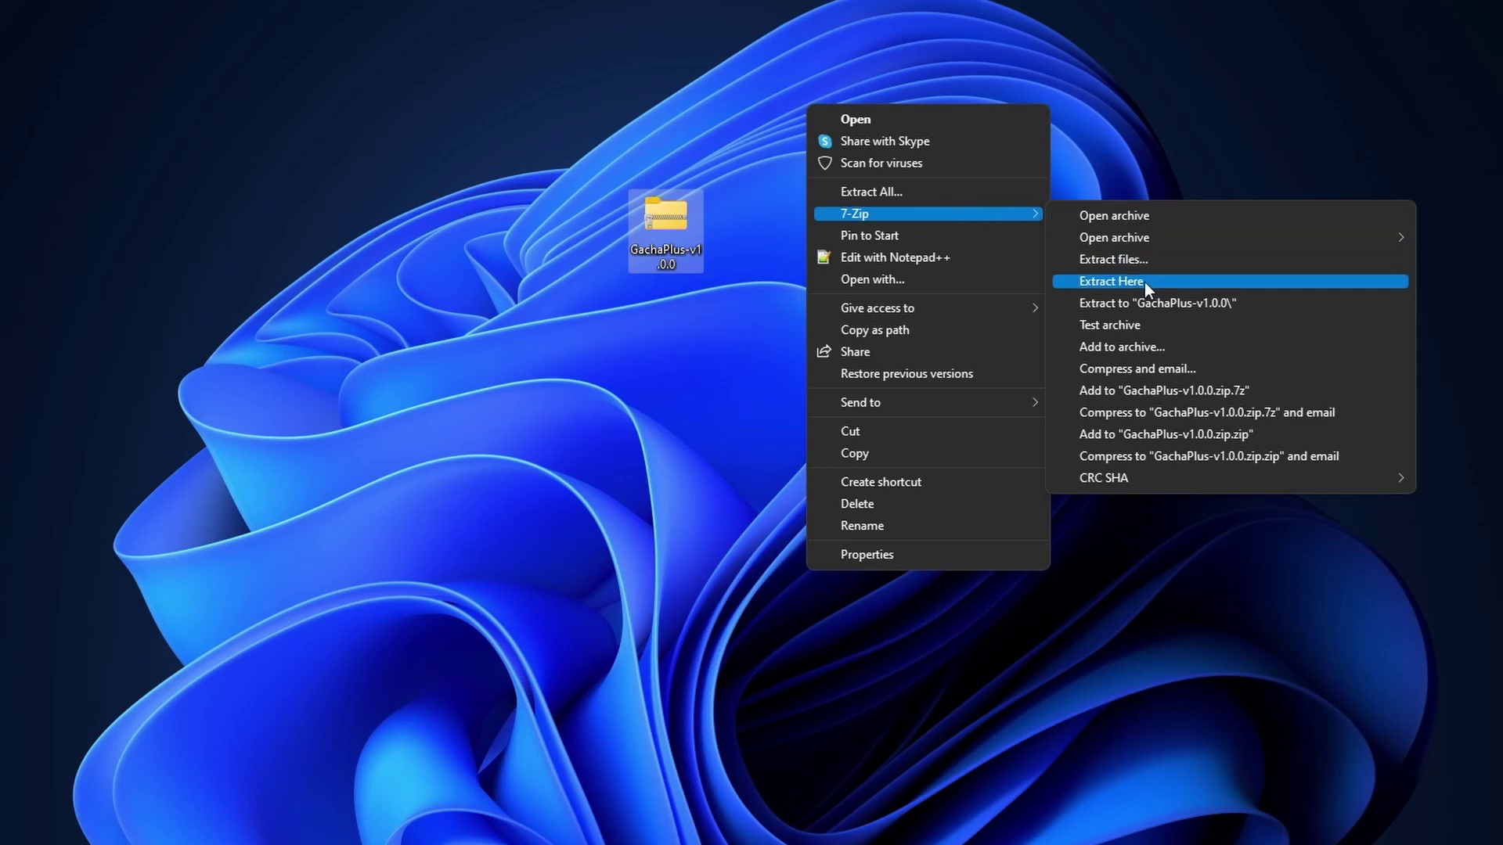
left_click(1111, 282)
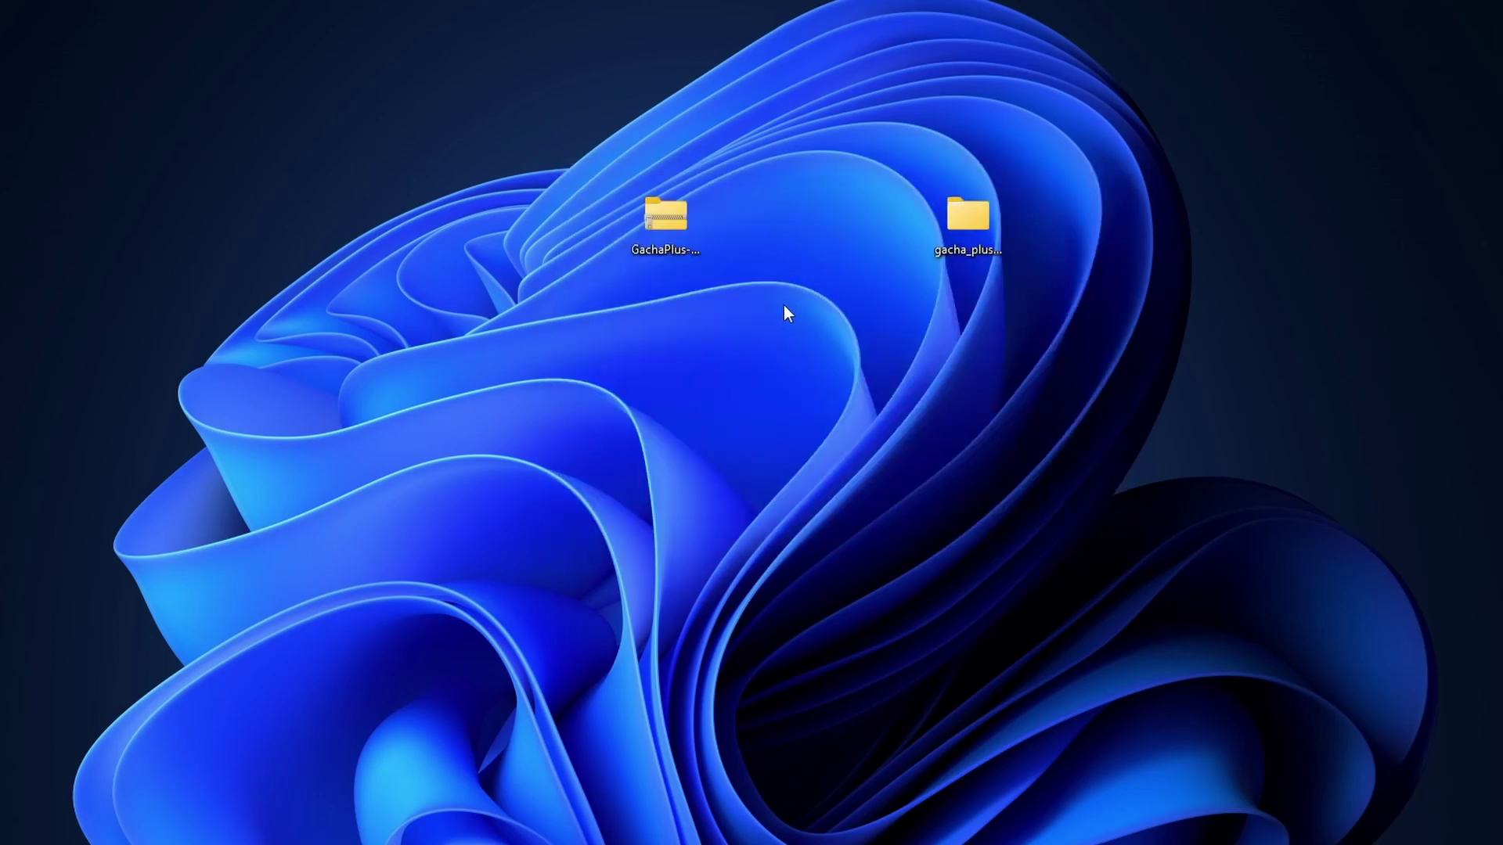
Check the GachaPlus zip's contents, then delete the zip from the desktop.
double_click(679, 232)
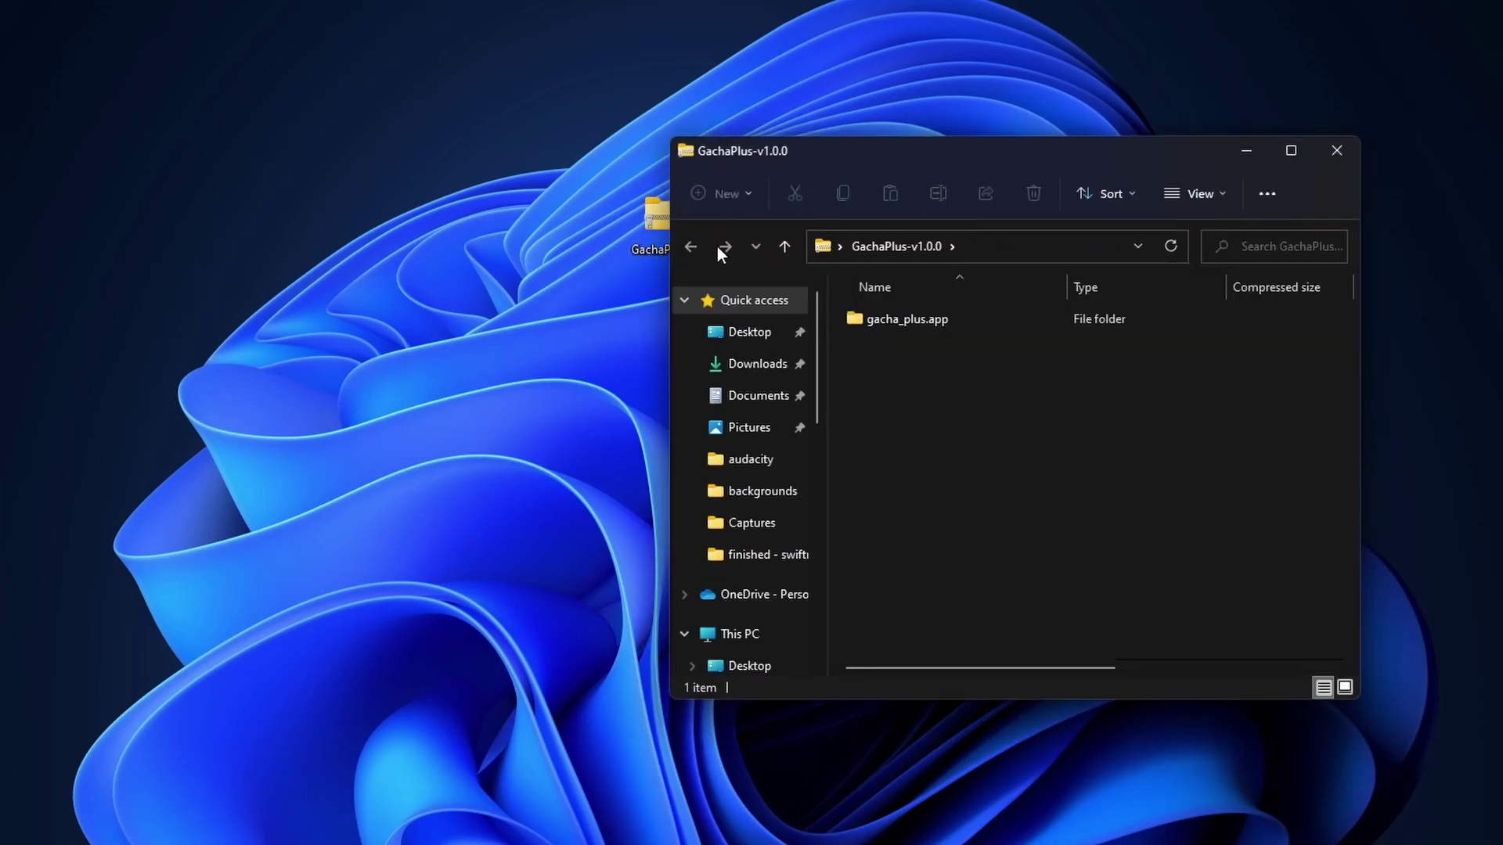
left_click(1338, 152)
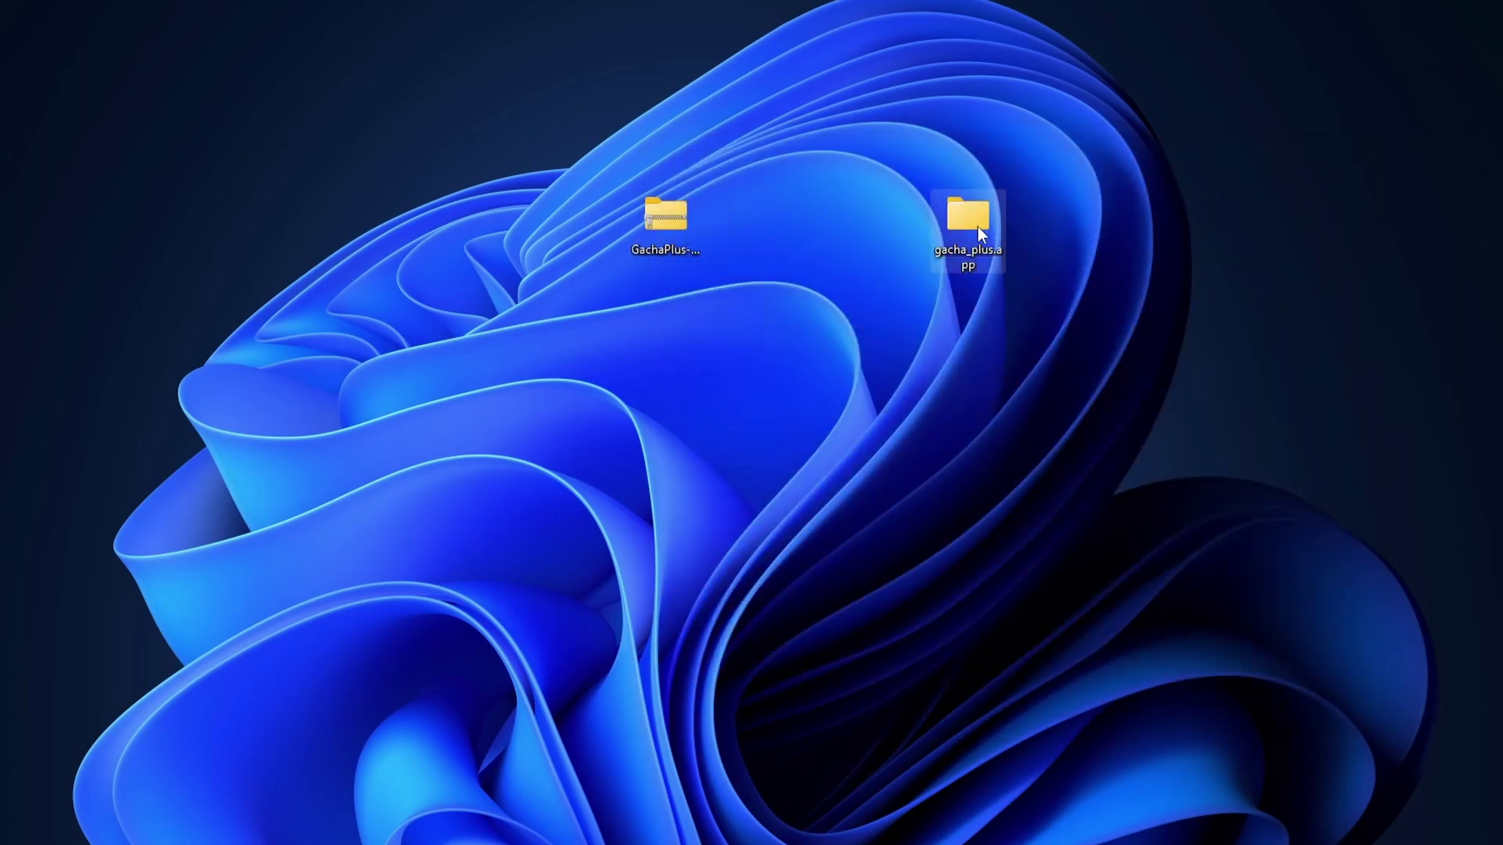
left_click_drag(979, 227, 827, 228)
left_click(659, 234)
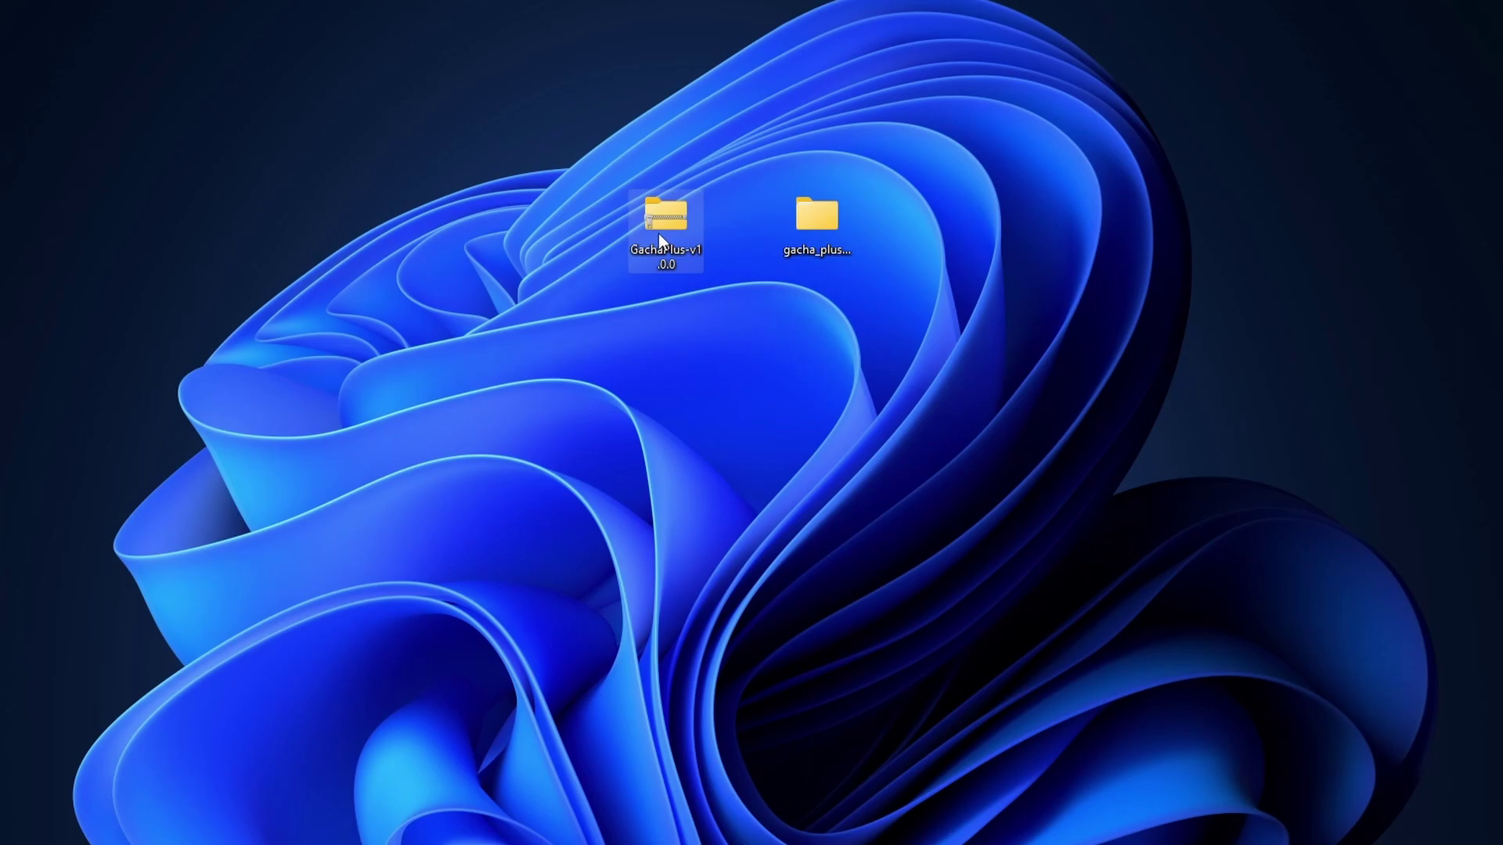
right_click(659, 233)
left_click(849, 257)
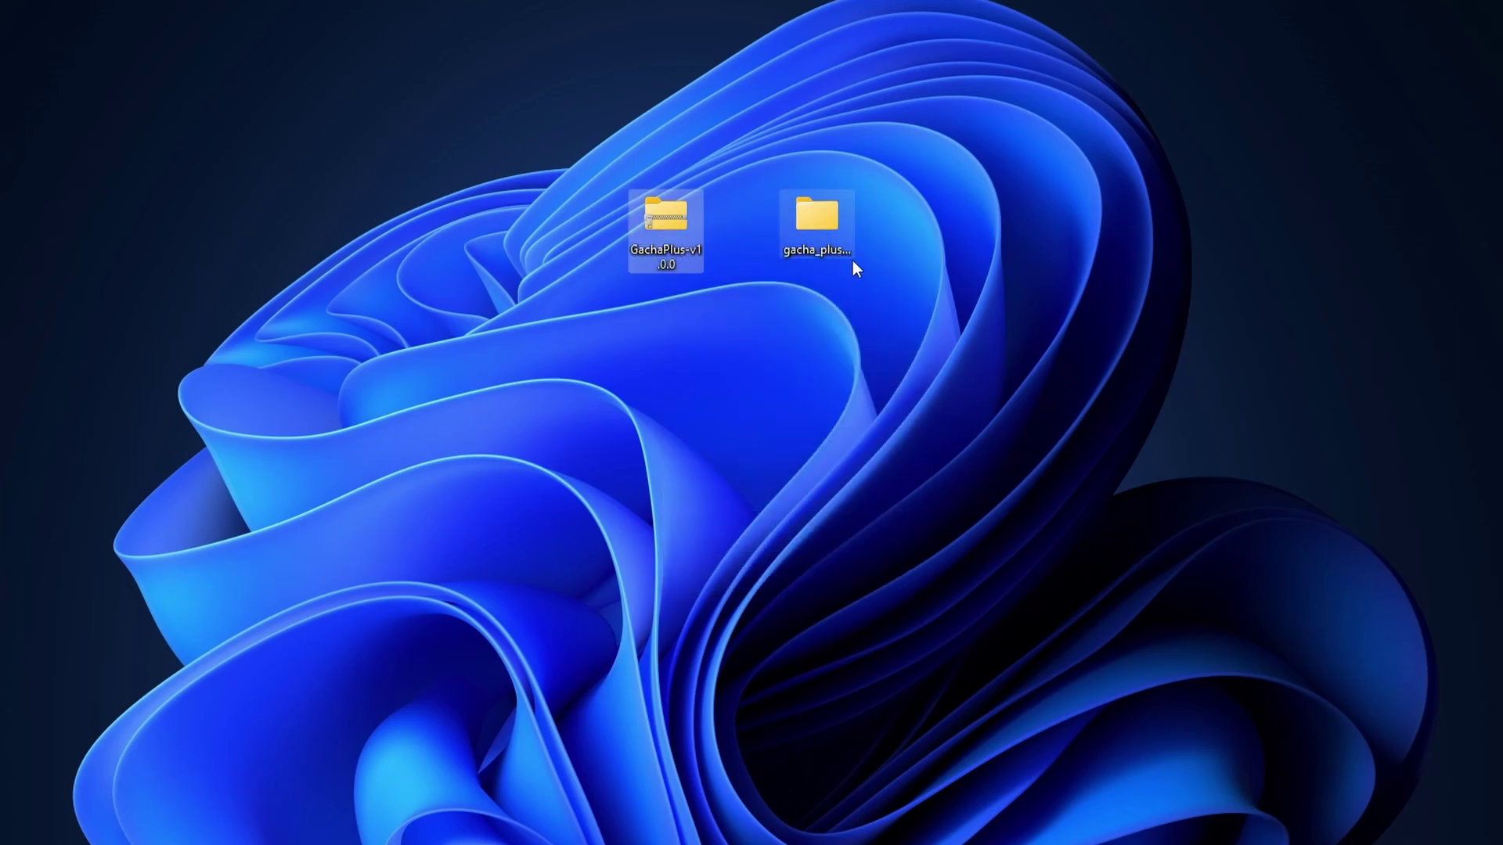
Launch the Gacha Plus application from gacha_plus.app, then close the game window.
left_click_drag(833, 250, 741, 229)
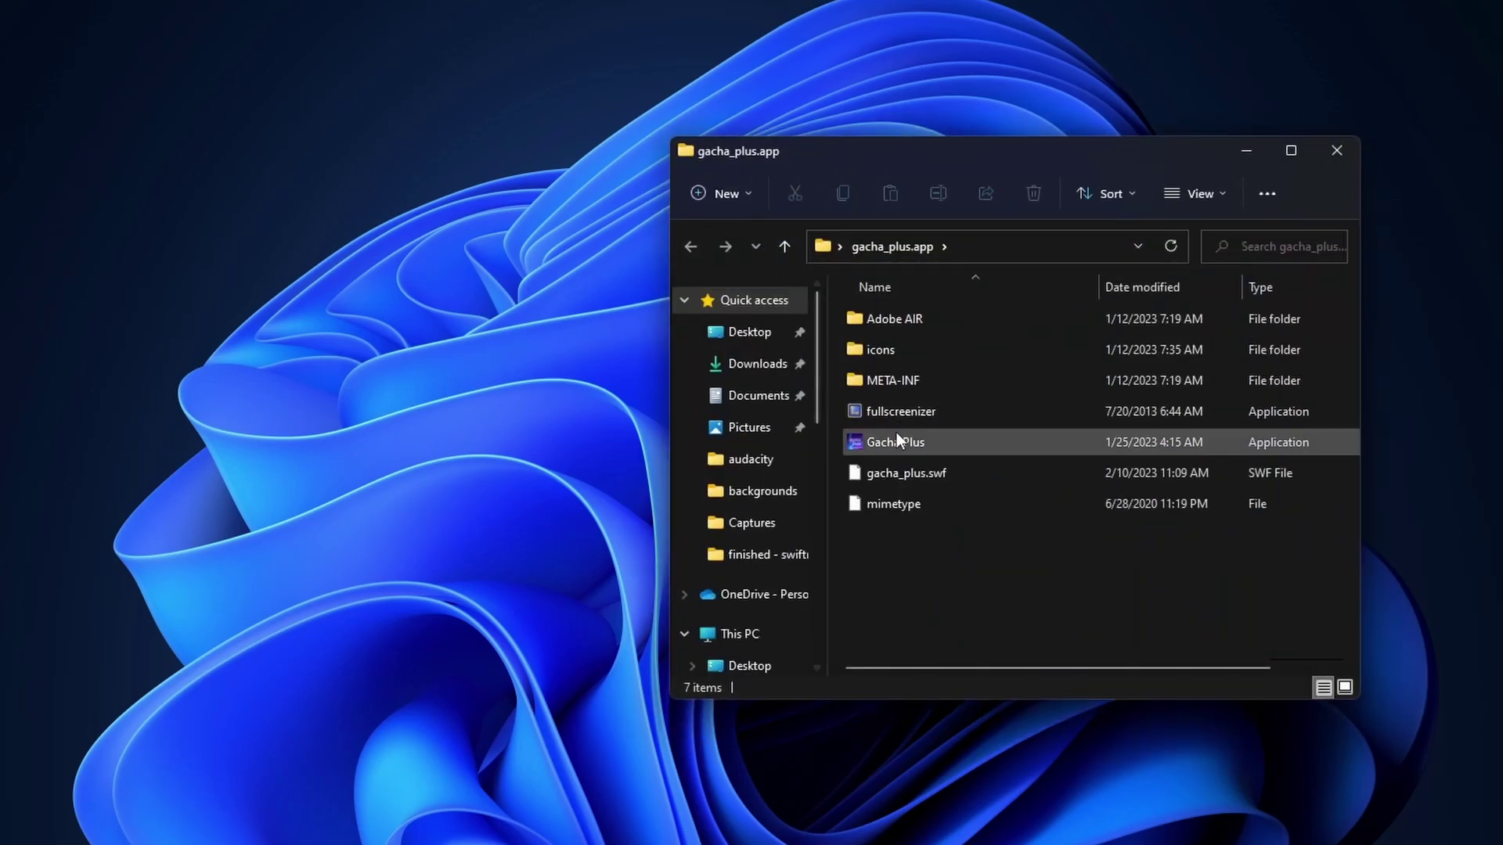
left_click(895, 439)
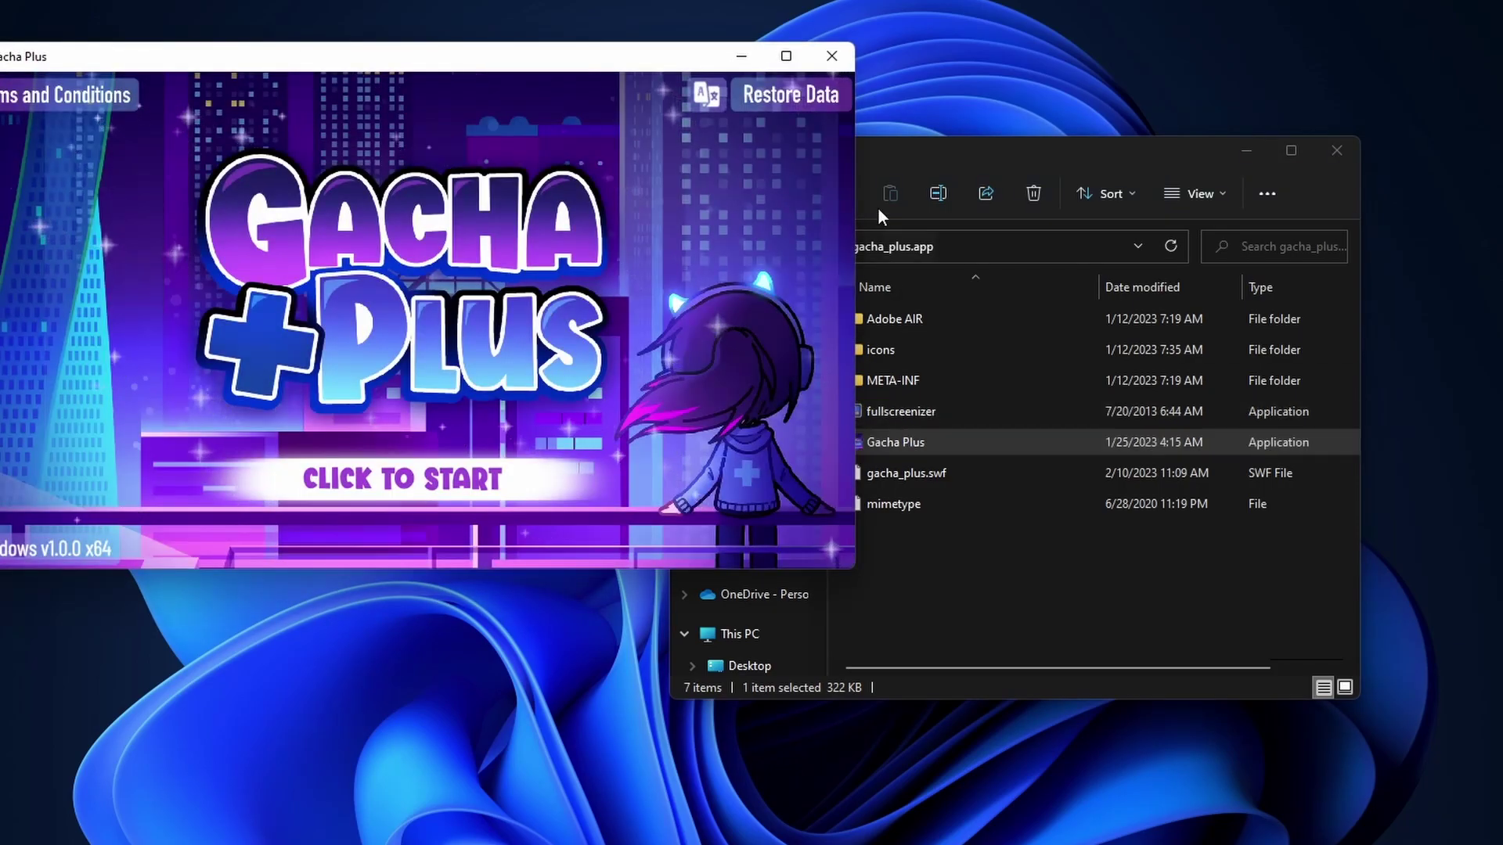
left_click(834, 57)
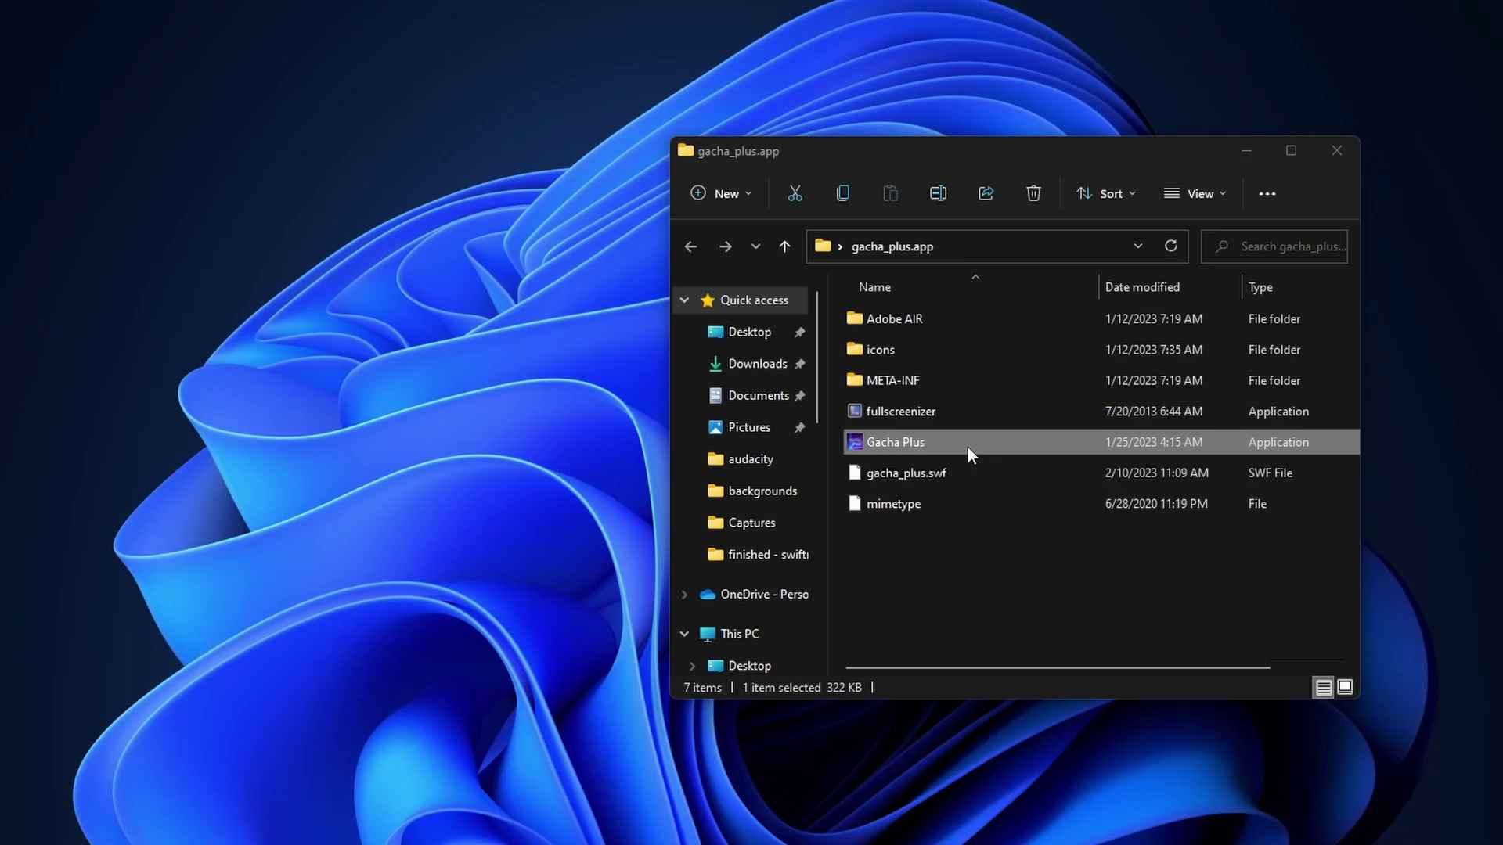
left_click_drag(968, 448, 403, 452)
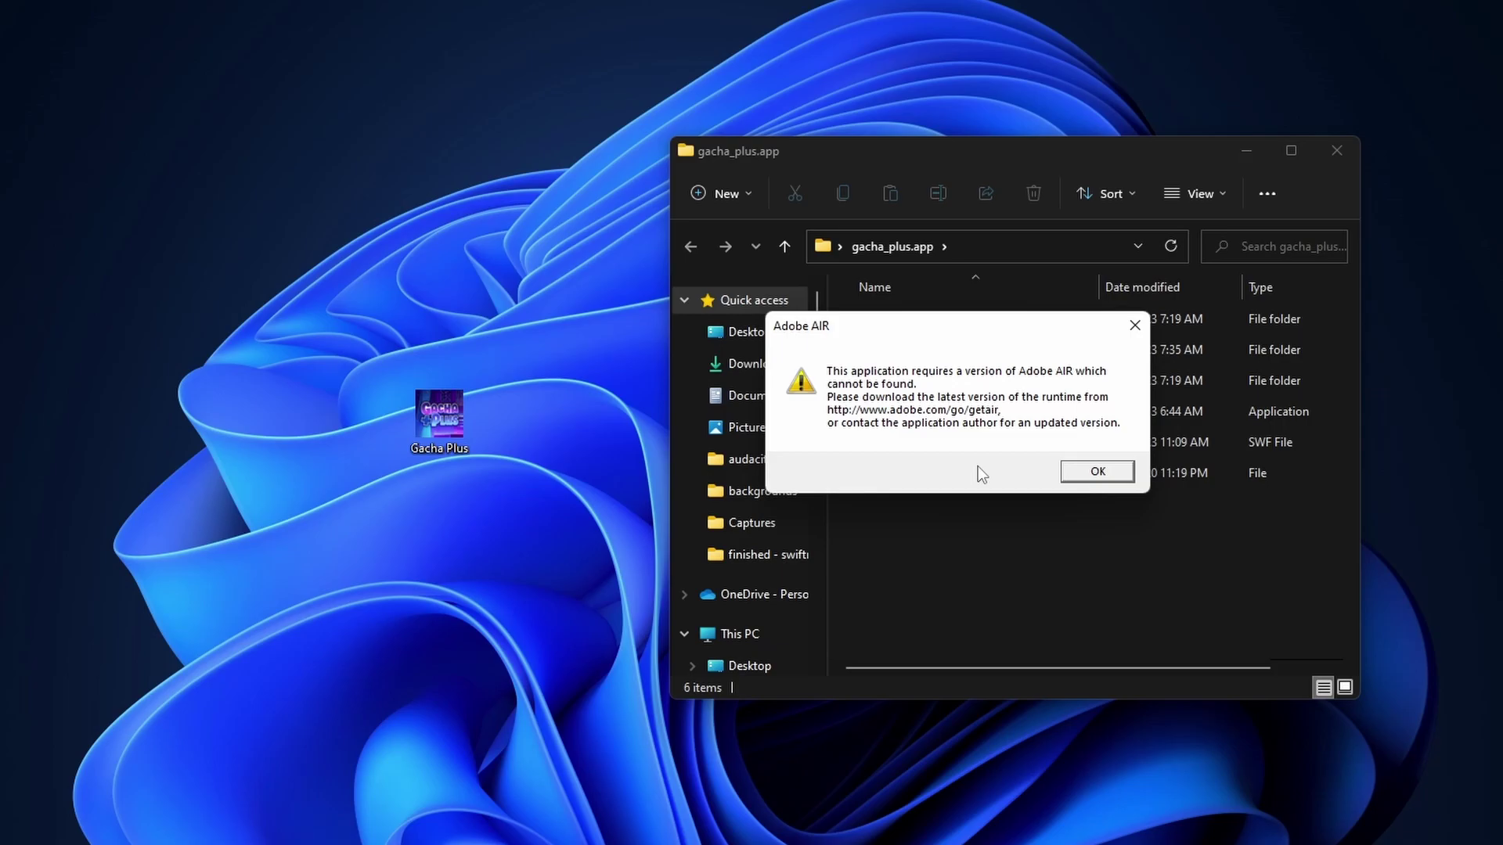
left_click(1134, 326)
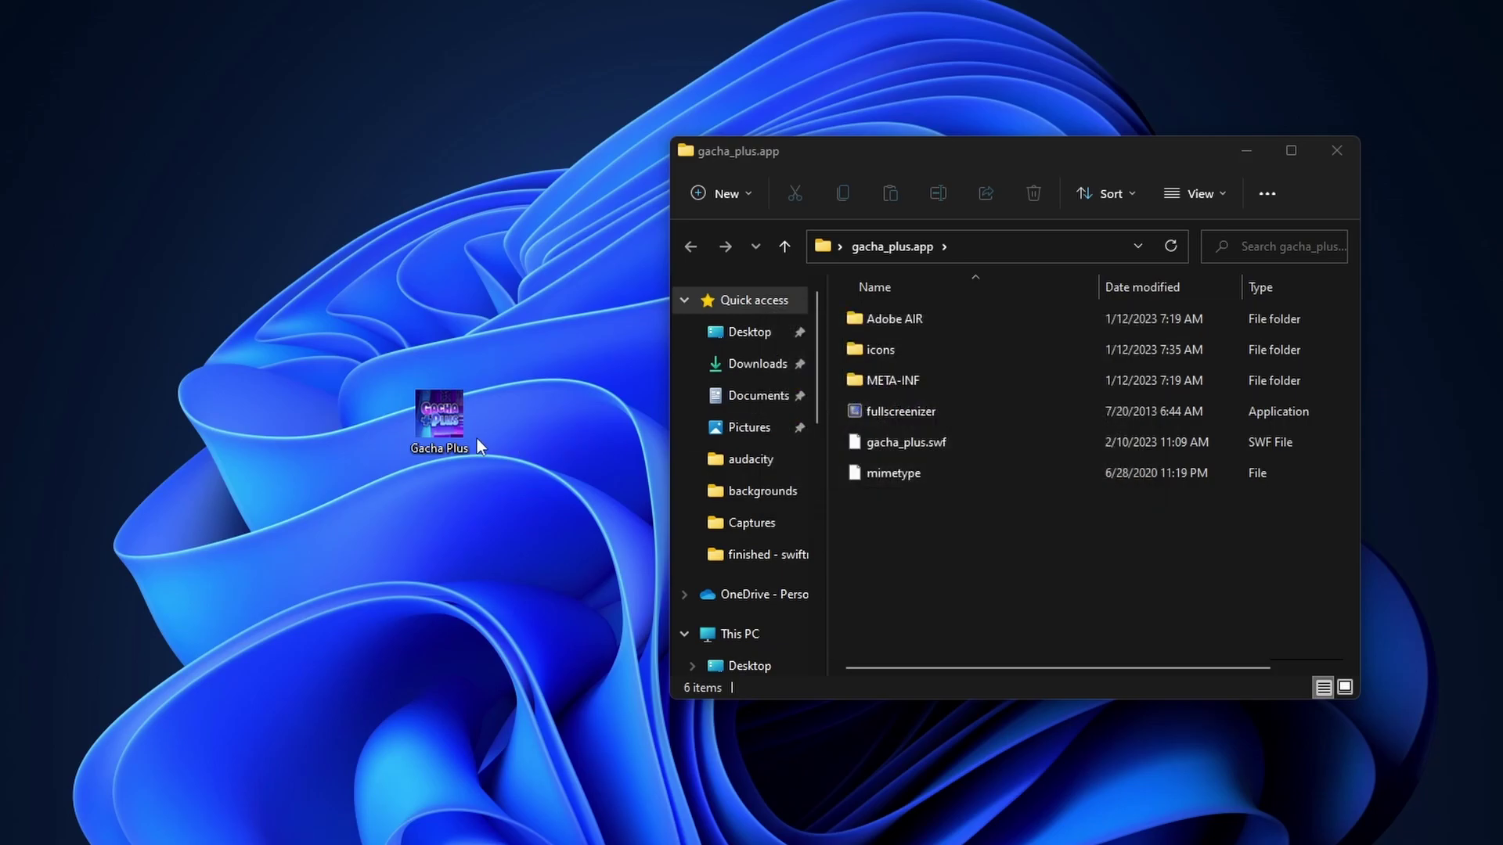
left_click_drag(454, 424, 929, 576)
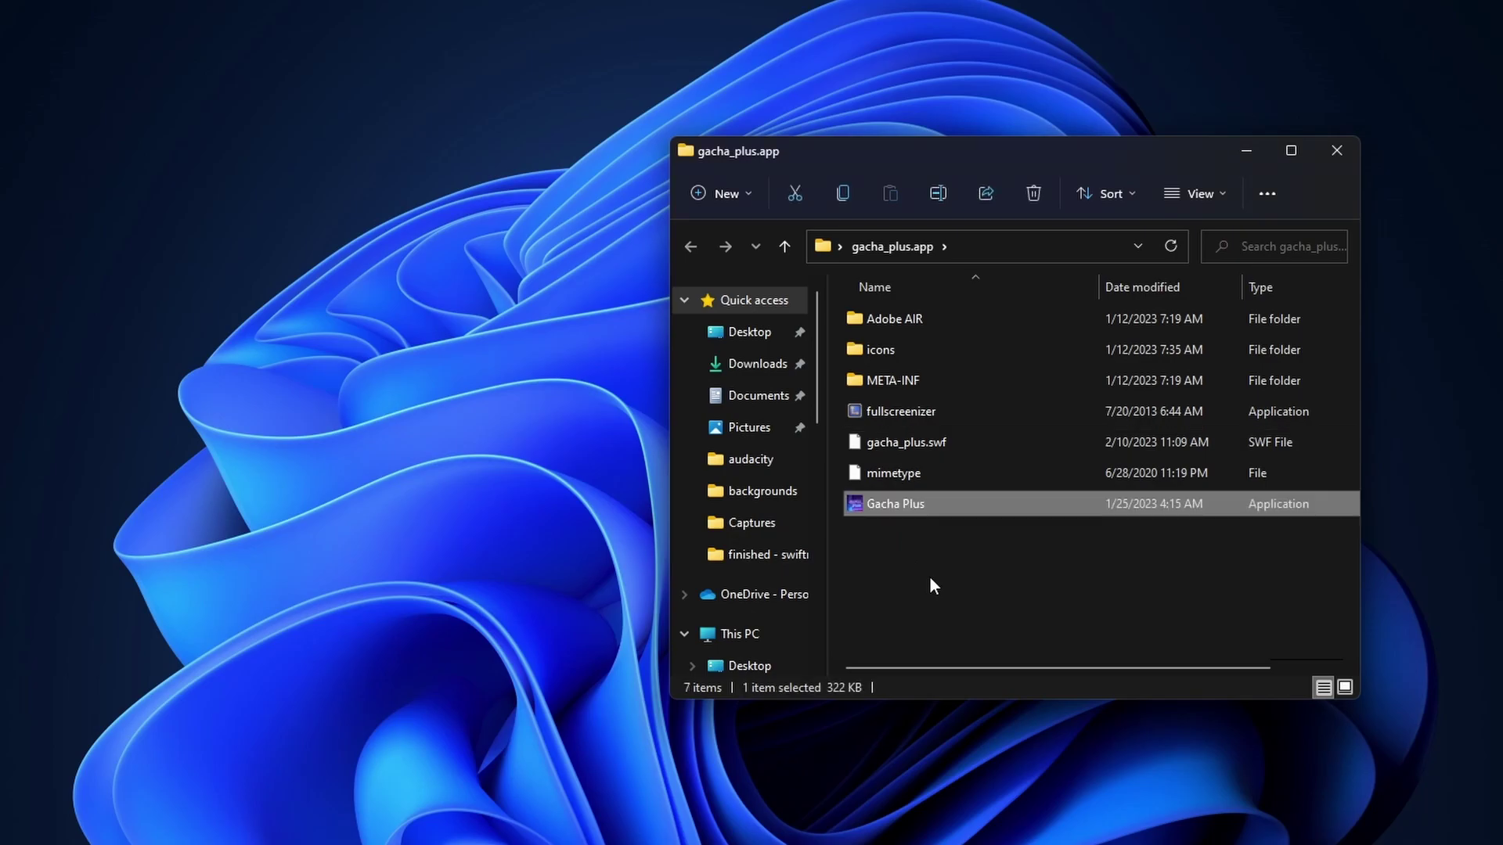